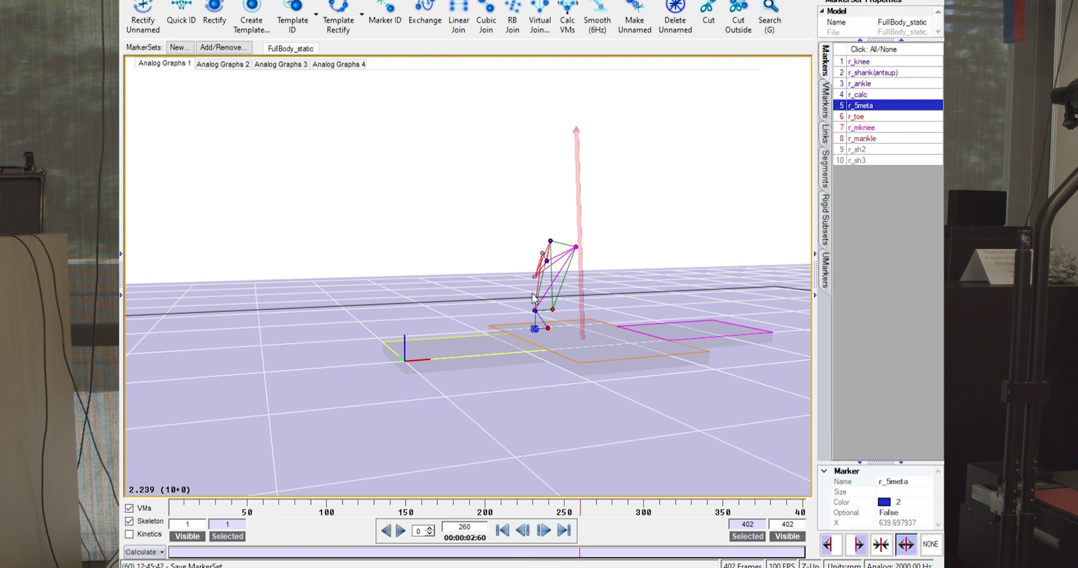
- Play the captured motion from frame 1 to watch the leg markers and force vector over the force plates, and stop playback
{"action": "mouse_move", "coordinate": [524, 312]}
{"action": "left_mouse_down"}
{"action": "mouse_move", "coordinate": [587, 302]}
{"action": "mouse_move", "coordinate": [496, 303]}
{"action": "mouse_move", "coordinate": [504, 336]}
{"action": "left_mouse_up"}
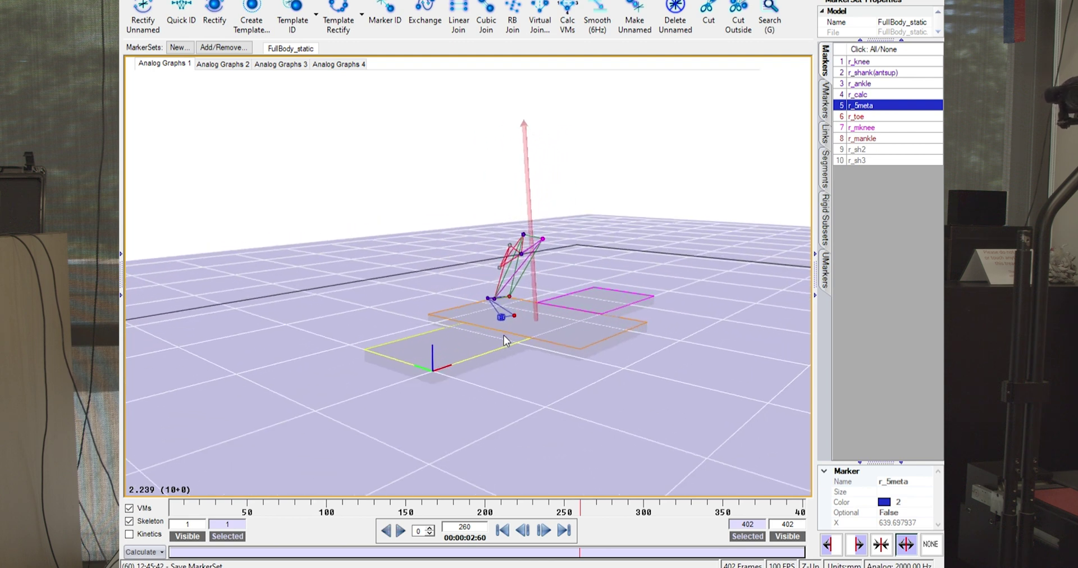
{"action": "left_click", "coordinate": [400, 531]}
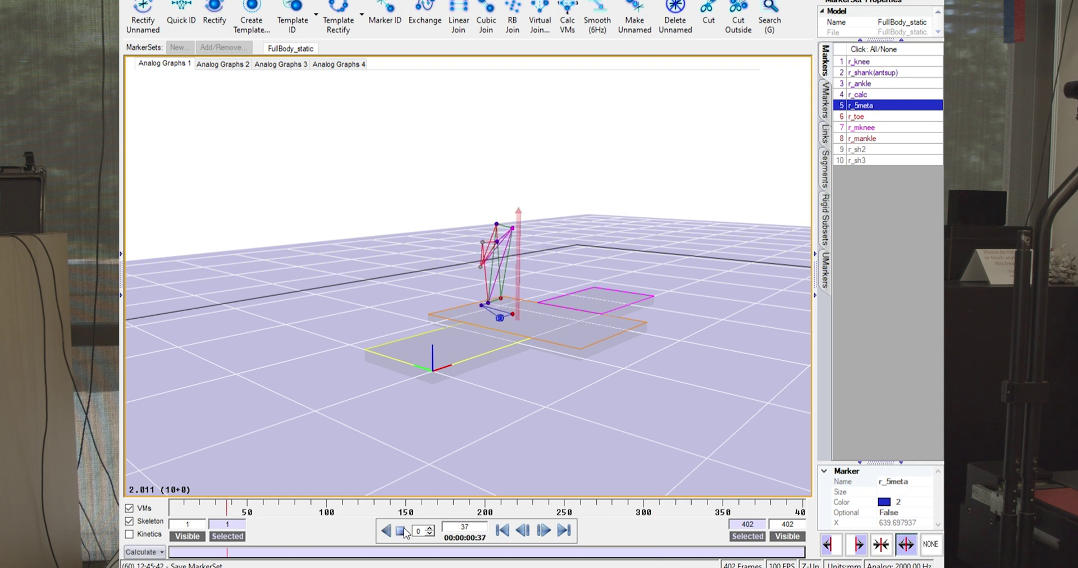
{"action": "left_click", "coordinate": [401, 531]}
{"action": "left_click_drag", "start_coordinate": [227, 508], "coordinate": [169, 512]}
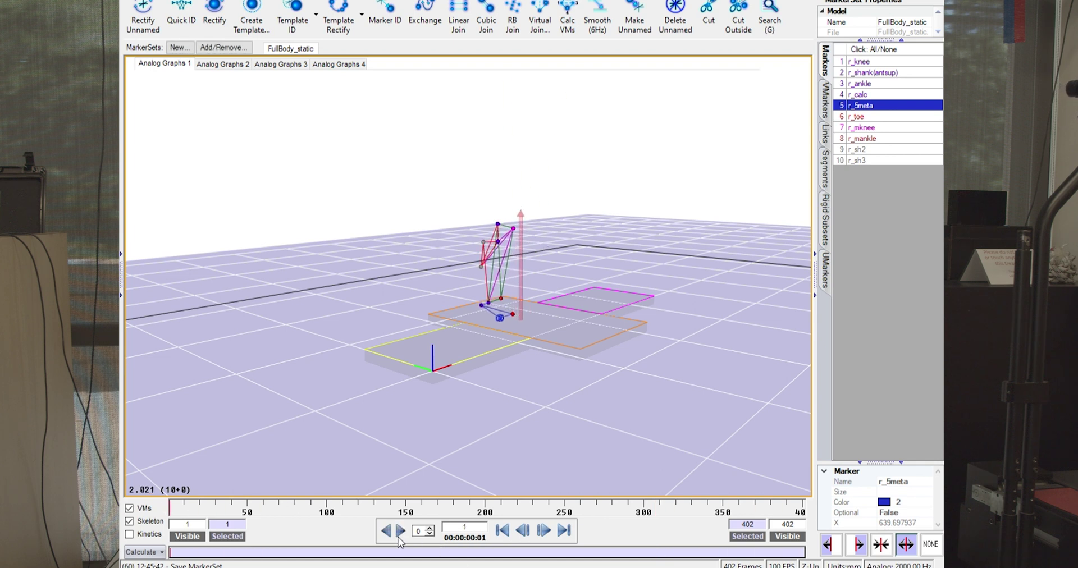
{"action": "left_click", "coordinate": [399, 531]}
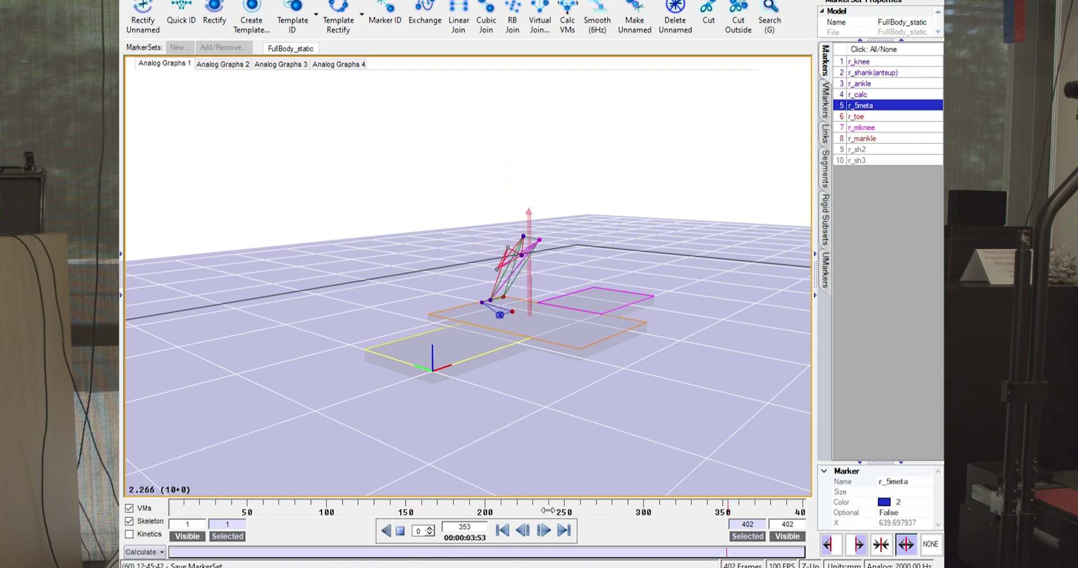
{"action": "left_click", "coordinate": [401, 532]}
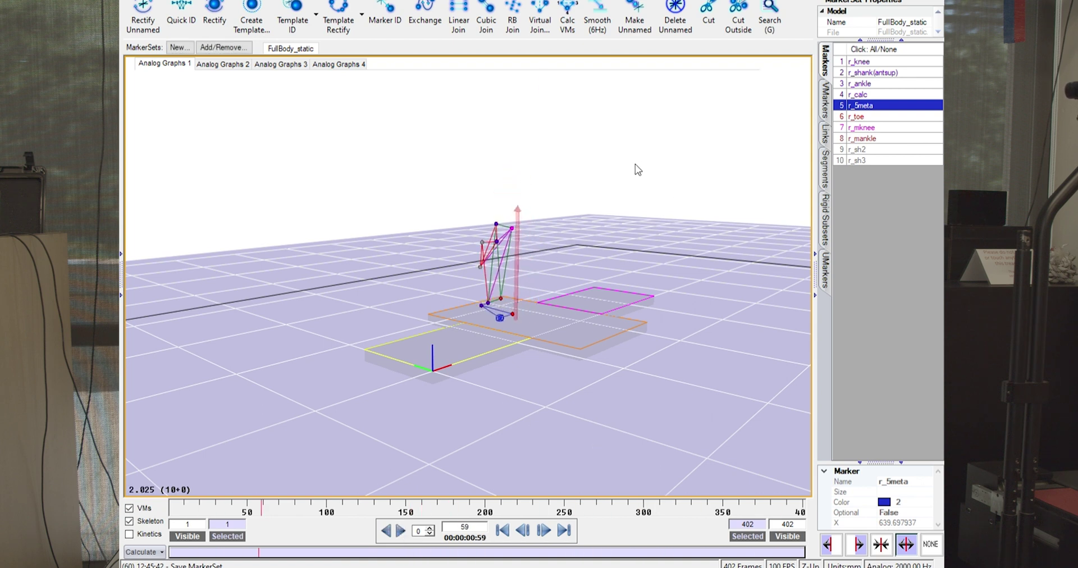
- Examine the camera layout around the capture volume and the camera rays reaching the r_5meta marker
{"action": "left_click_drag", "start_coordinate": [638, 170], "coordinate": [522, 208]}
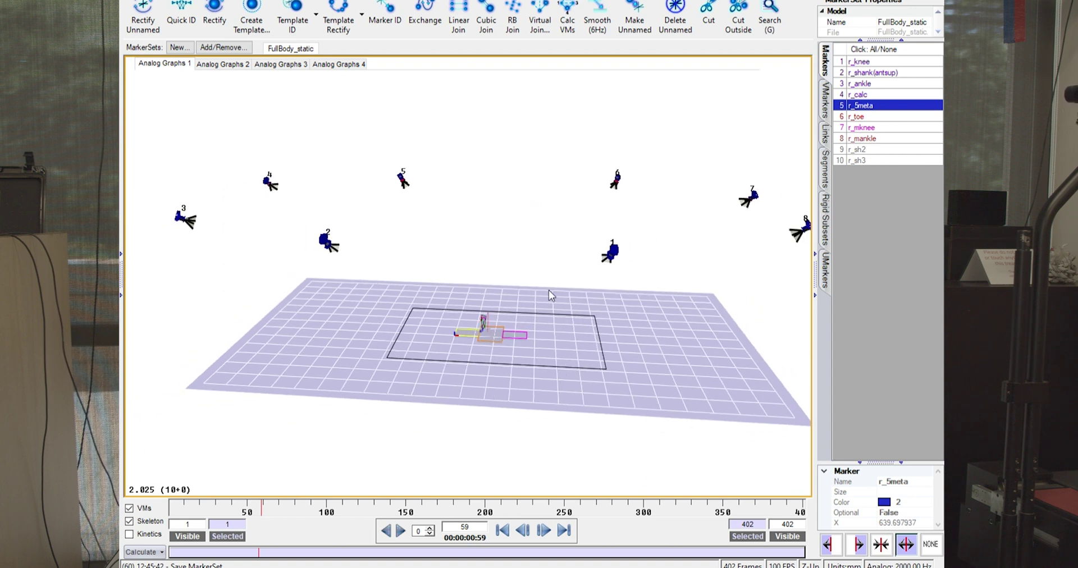
{"action": "scroll", "coordinate": [526, 361], "scroll_direction": "up", "scroll_amount": 6}
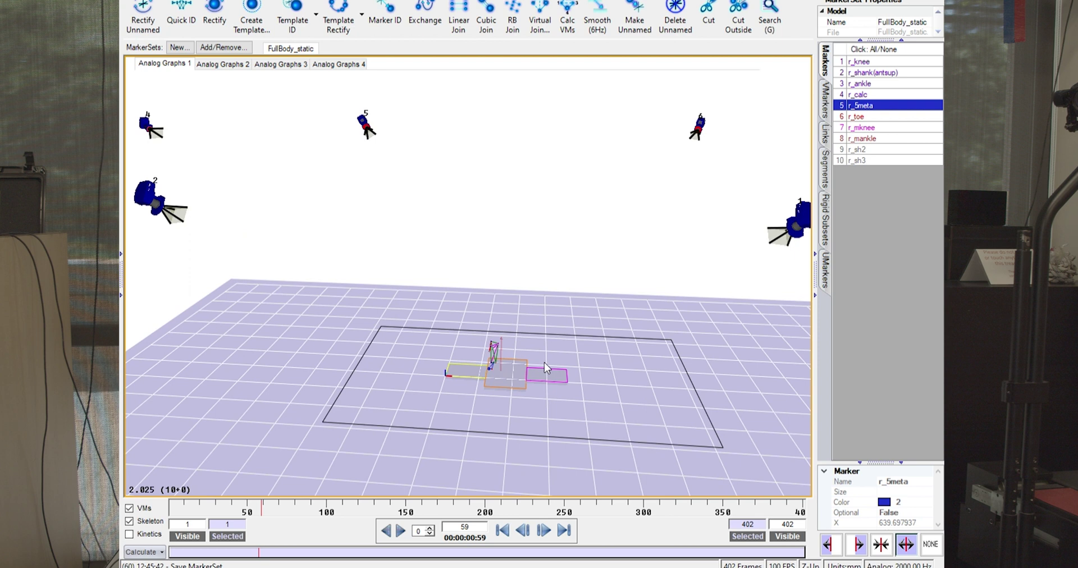
{"action": "left_click_drag", "start_coordinate": [544, 362], "coordinate": [543, 170]}
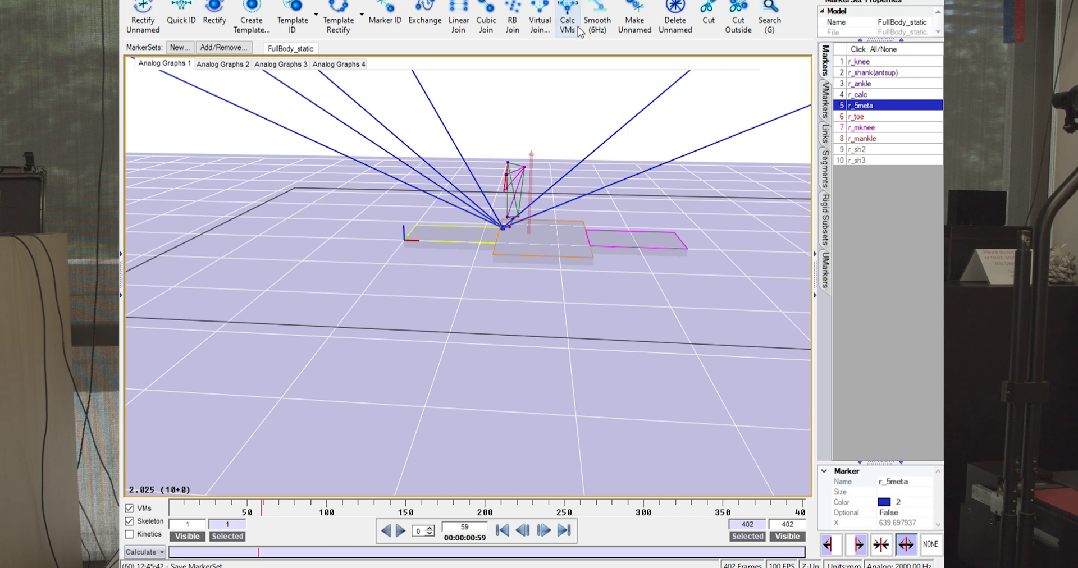
- Select the r_mknee marker and trace its rays back to the cameras that see it
{"action": "left_click", "coordinate": [524, 168]}
{"action": "left_click_drag", "start_coordinate": [562, 169], "coordinate": [382, 266]}
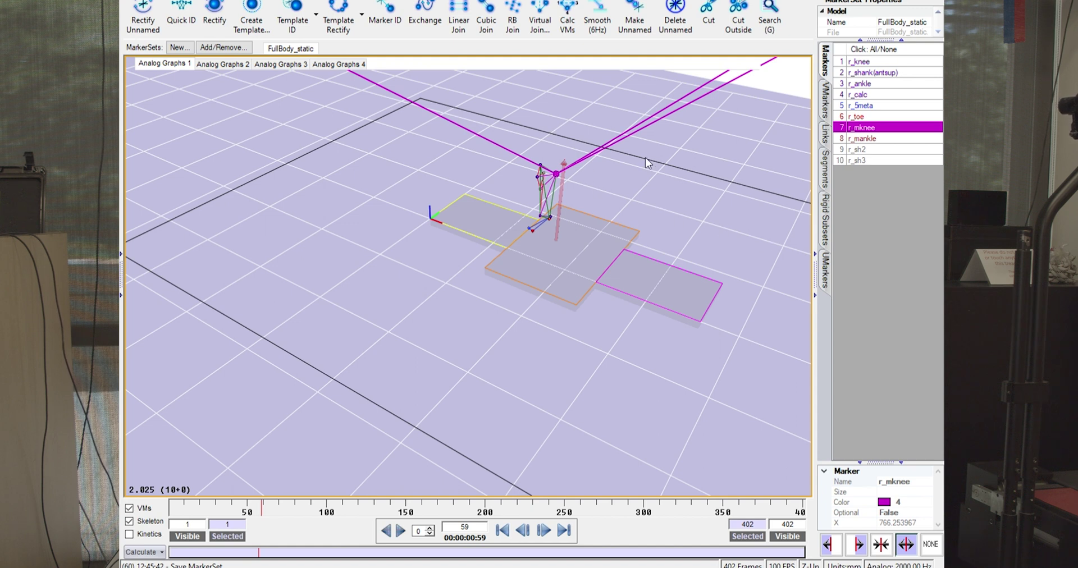
{"action": "left_click_drag", "start_coordinate": [660, 168], "coordinate": [658, 160]}
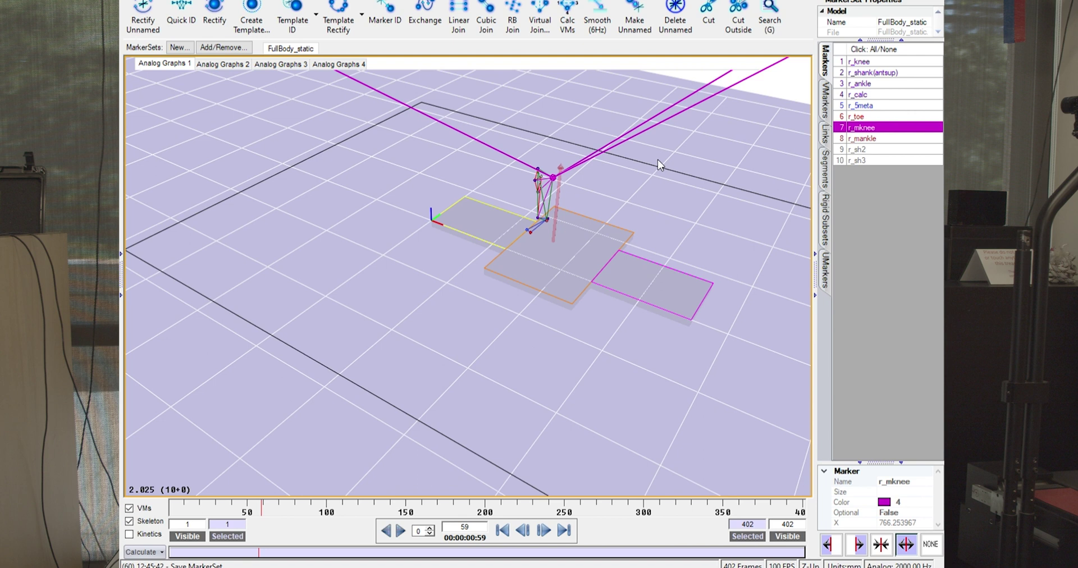
{"action": "left_click_drag", "start_coordinate": [578, 176], "coordinate": [686, 191]}
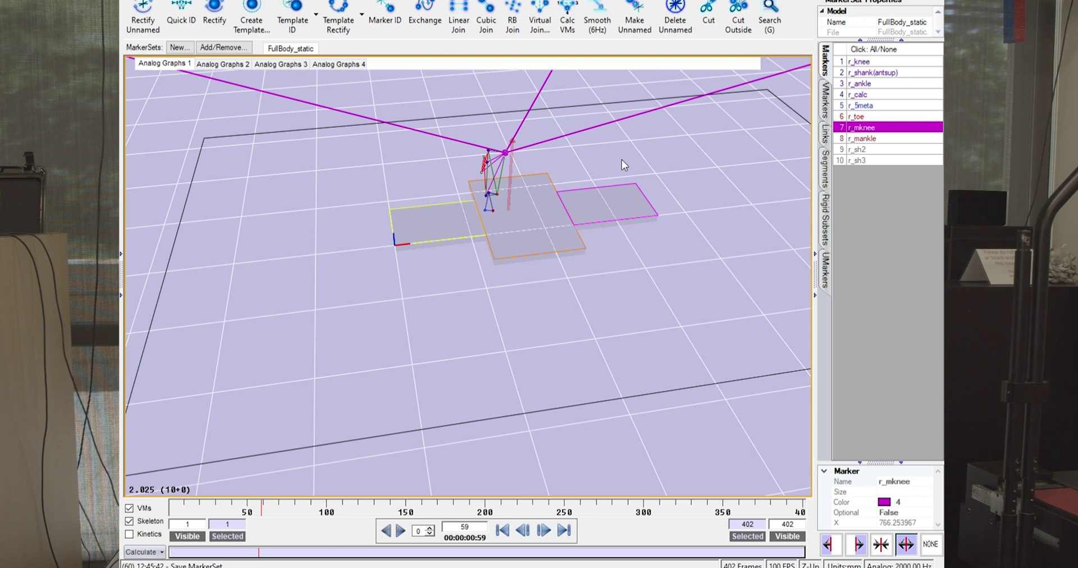
{"action": "scroll", "coordinate": [612, 143], "scroll_direction": "up", "scroll_amount": 2}
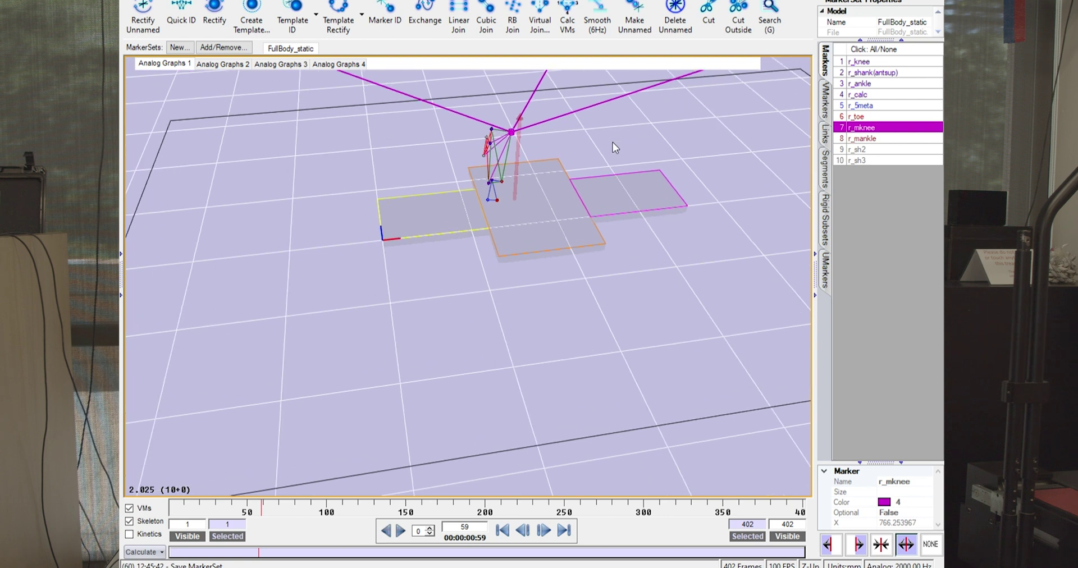
{"action": "scroll", "coordinate": [612, 140], "scroll_direction": "down", "scroll_amount": 10}
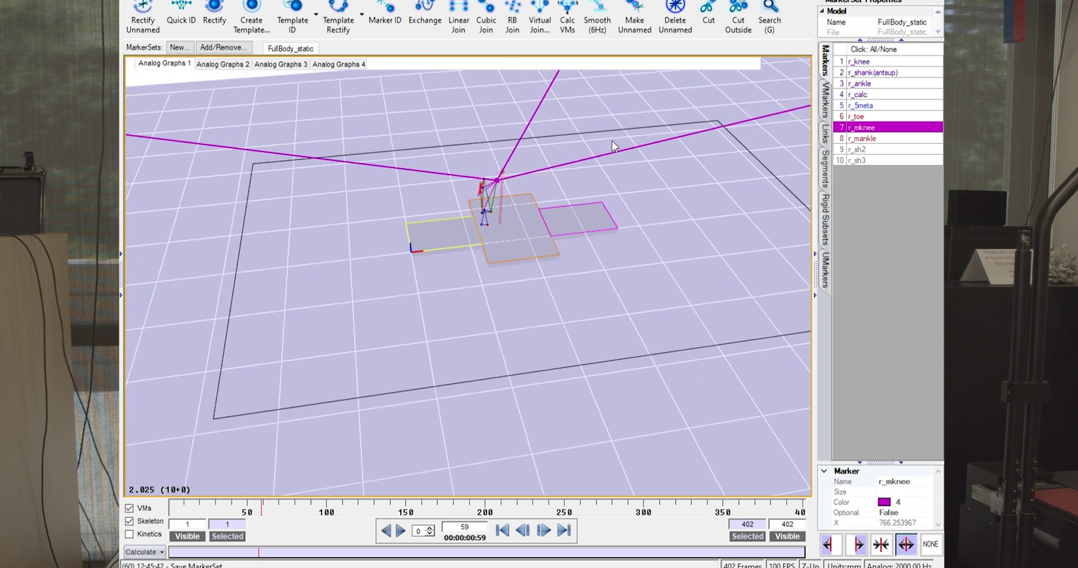
{"action": "scroll", "coordinate": [608, 147], "scroll_direction": "down", "scroll_amount": 3}
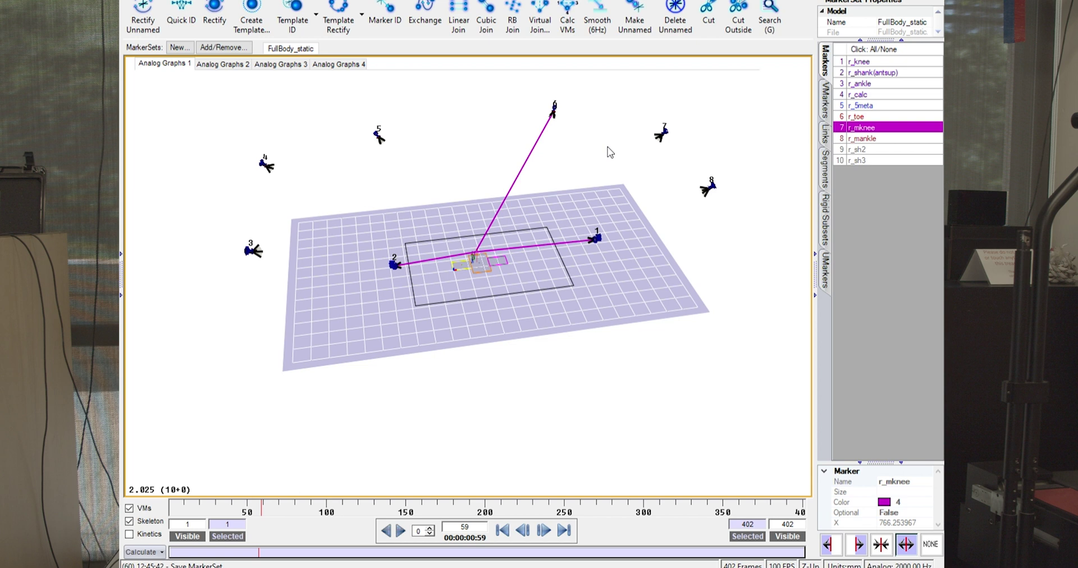
{"action": "scroll", "coordinate": [483, 225], "scroll_direction": "up", "scroll_amount": 12}
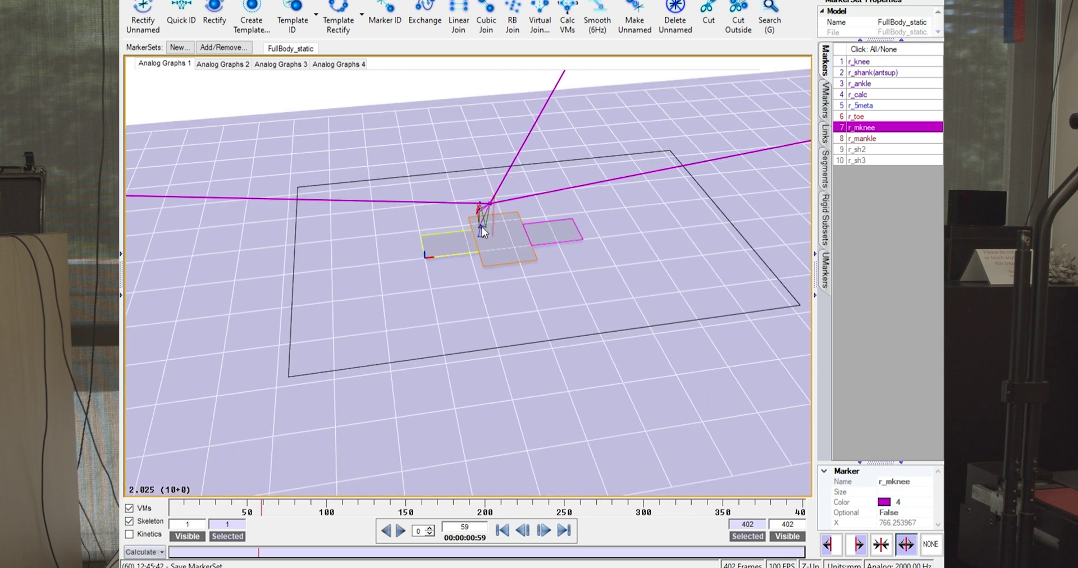
- Select the r_sh2 marker and examine from several angles which cameras contribute rays to it
{"action": "left_click", "coordinate": [487, 135]}
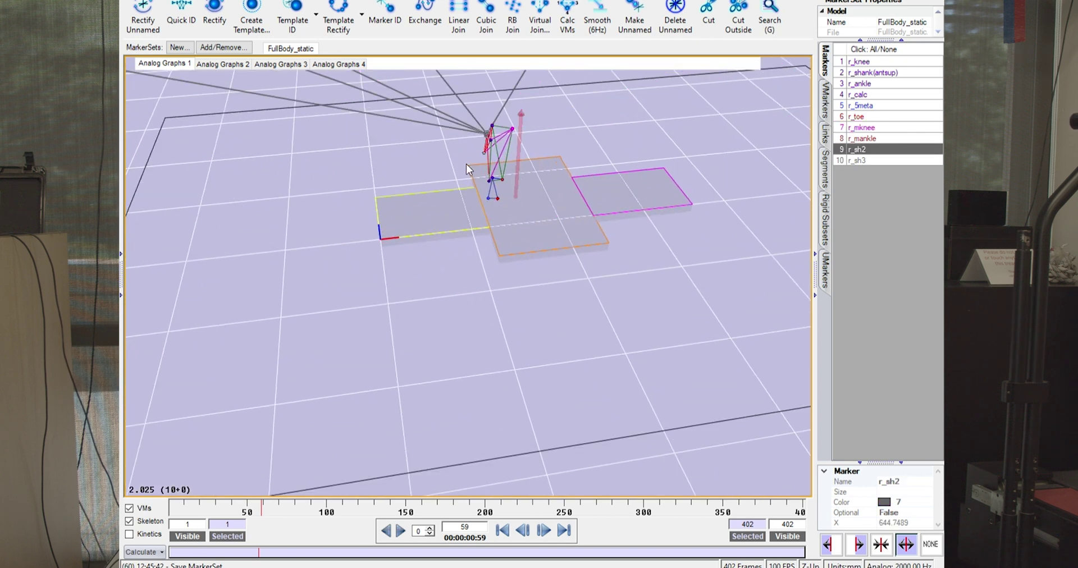
{"action": "left_click_drag", "start_coordinate": [466, 160], "coordinate": [399, 188]}
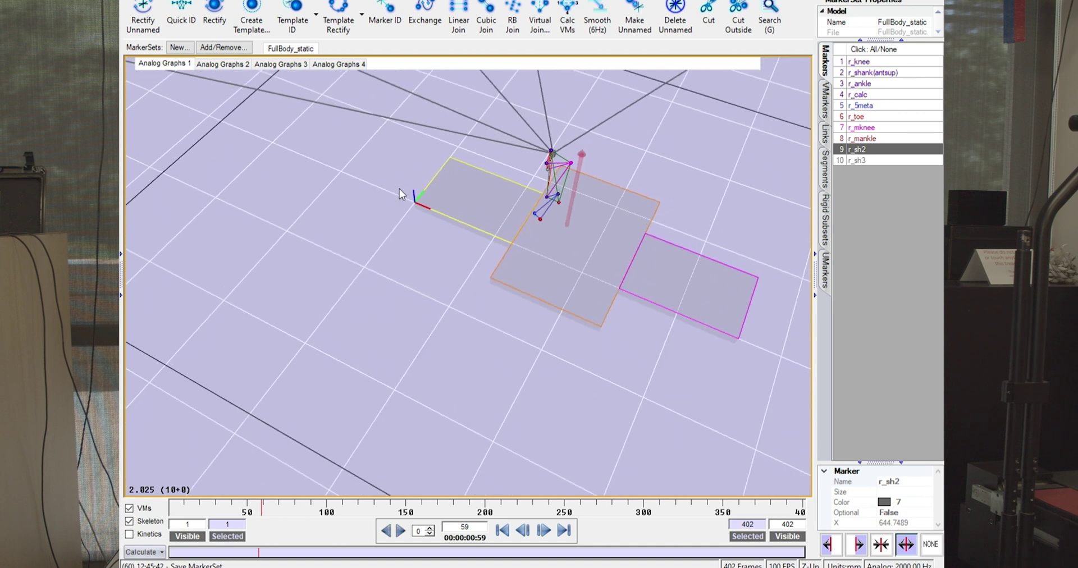
{"action": "scroll", "coordinate": [484, 174], "scroll_direction": "down", "scroll_amount": 8}
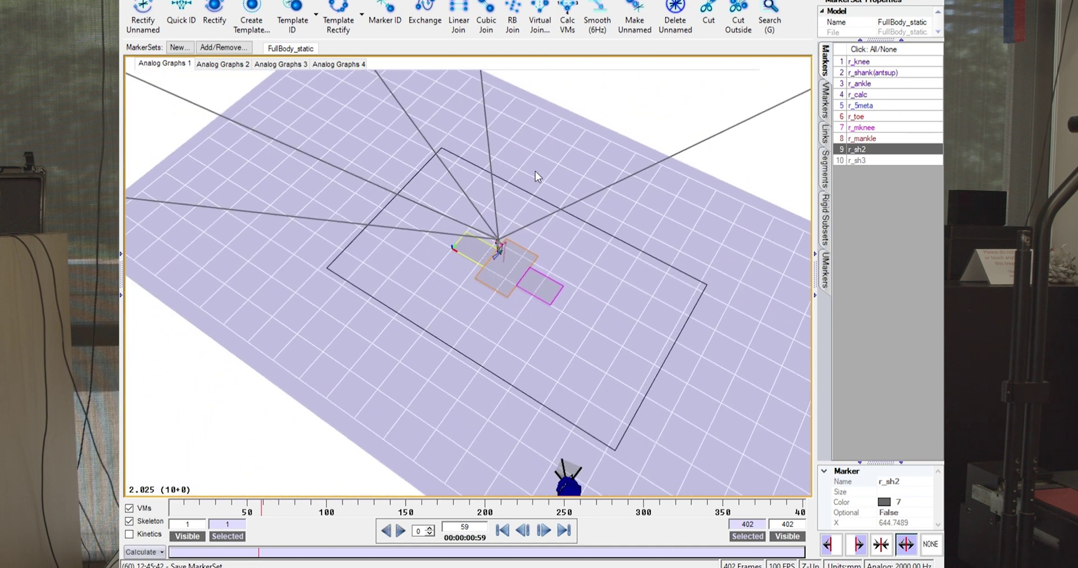
{"action": "scroll", "coordinate": [535, 171], "scroll_direction": "down", "scroll_amount": 6}
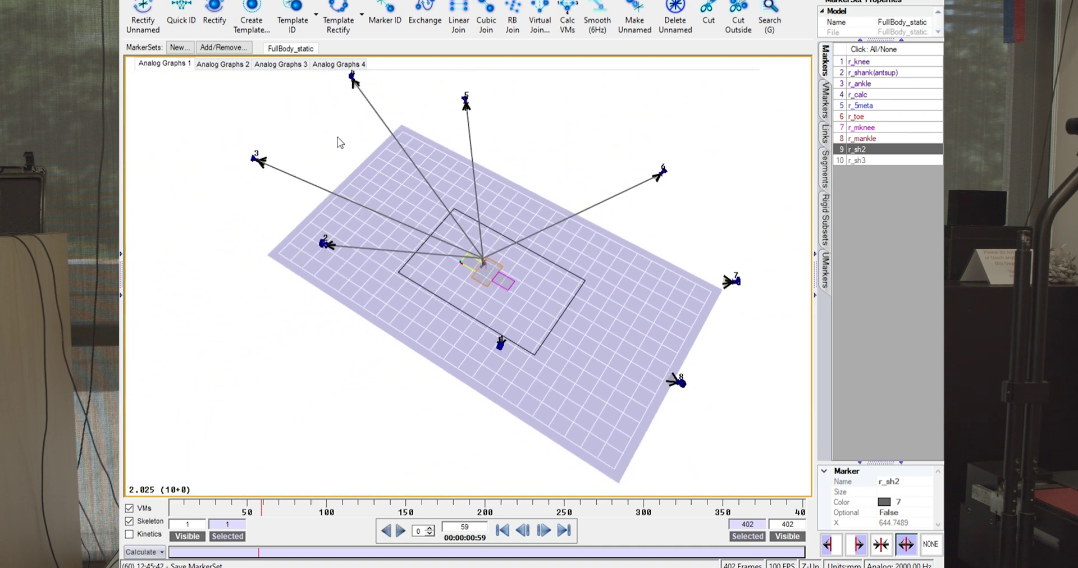
{"action": "scroll", "coordinate": [517, 191], "scroll_direction": "up", "scroll_amount": 12}
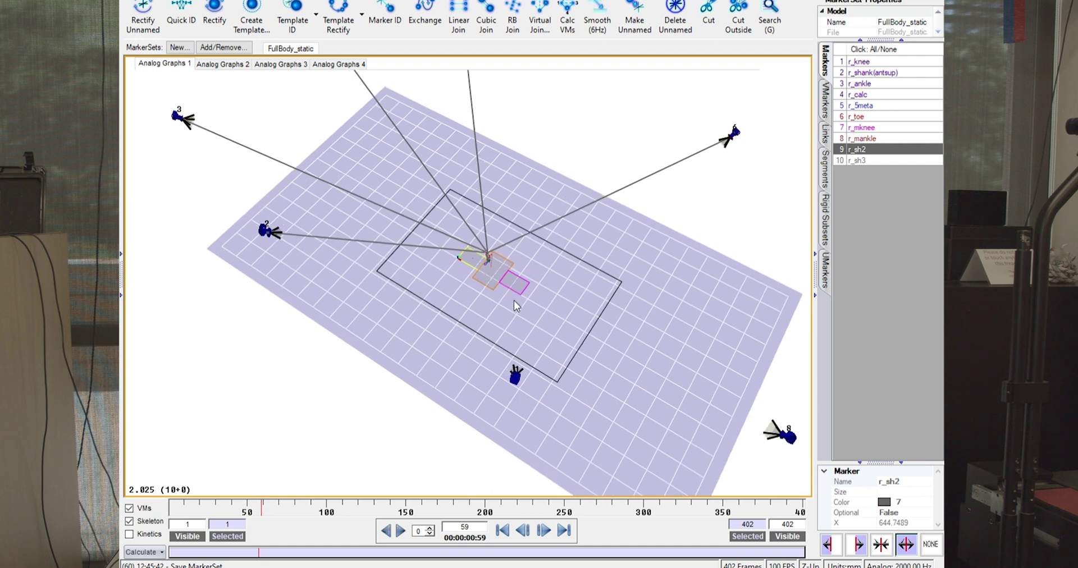
{"action": "left_click_drag", "start_coordinate": [517, 191], "coordinate": [518, 115]}
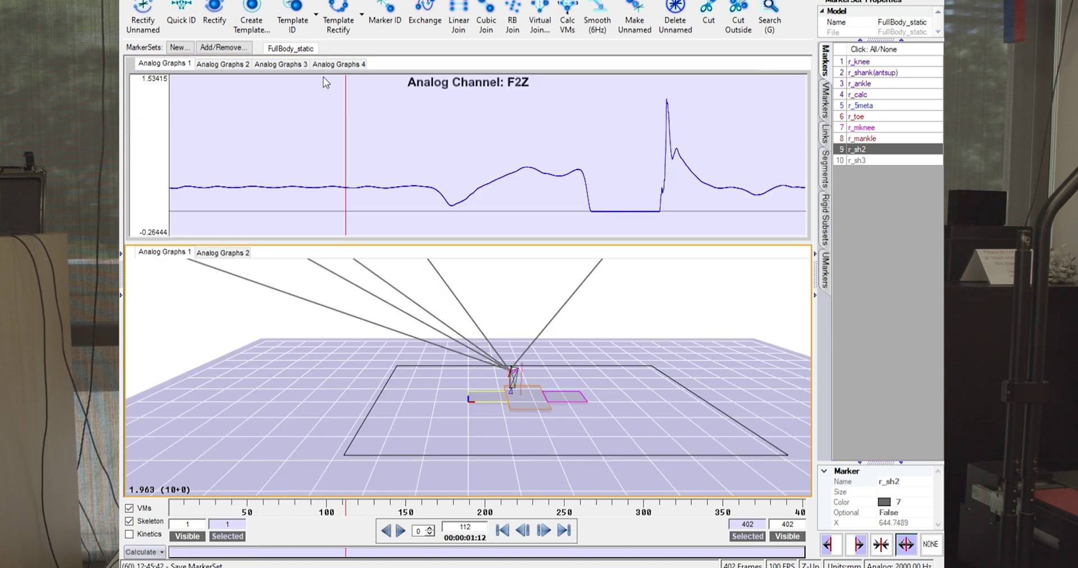
- Rewind the trial to its start and play it with the F2Z force graph shown above the 3D view, then stop
{"action": "scroll", "coordinate": [543, 346], "scroll_direction": "up", "scroll_amount": 1}
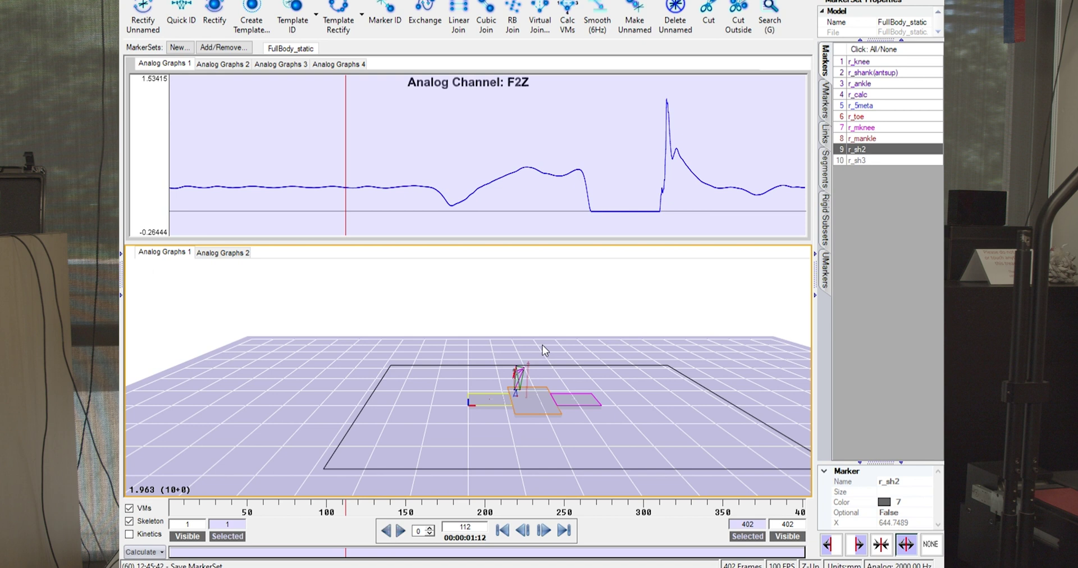
{"action": "left_click_drag", "start_coordinate": [542, 345], "coordinate": [574, 379]}
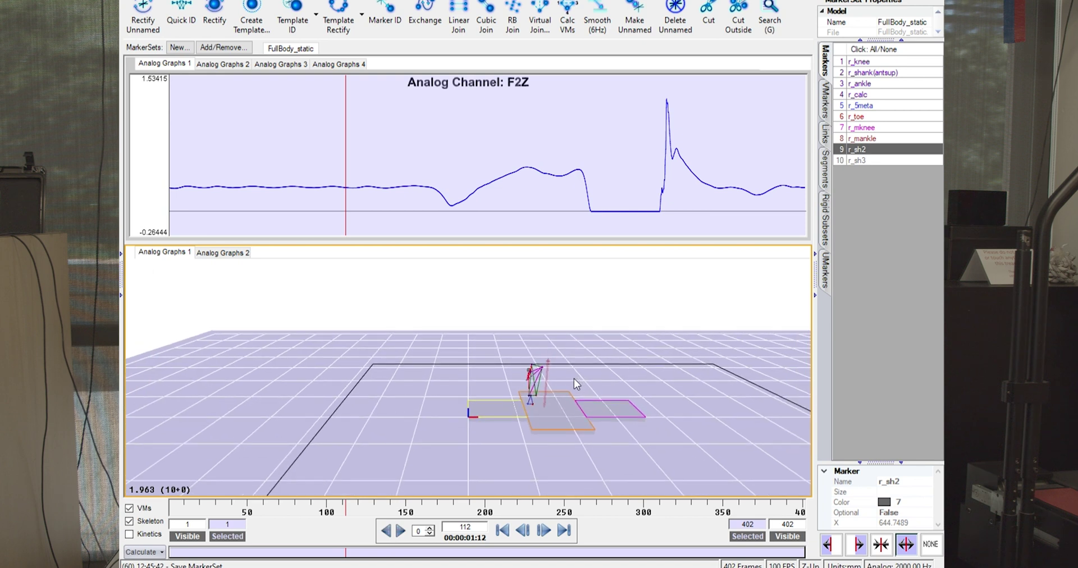
{"action": "middle_click_drag", "start_coordinate": [574, 379], "coordinate": [508, 388]}
{"action": "left_click_drag", "start_coordinate": [370, 189], "coordinate": [205, 183]}
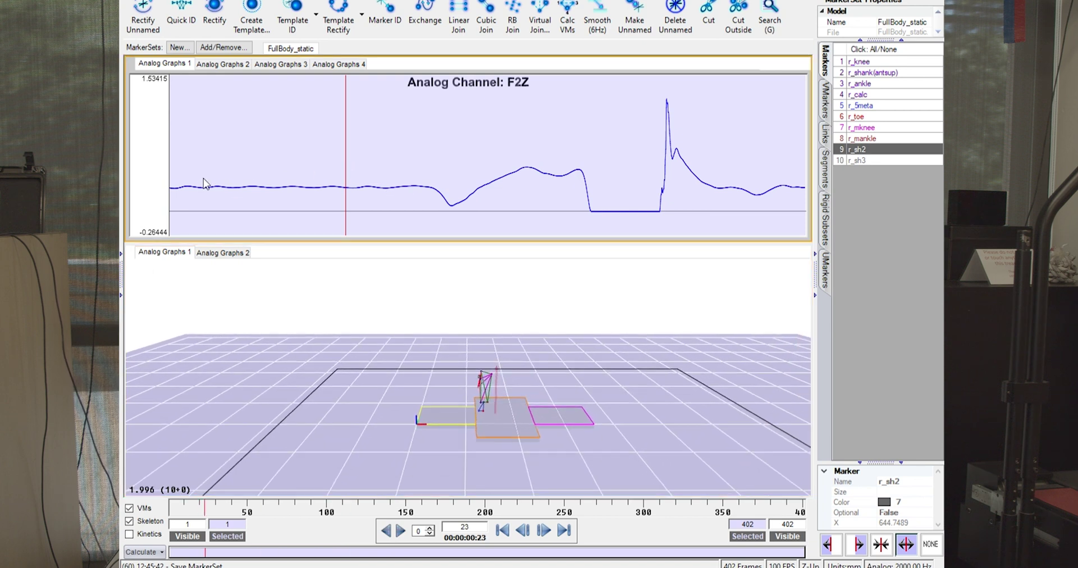
{"action": "left_click_drag", "start_coordinate": [175, 505], "coordinate": [161, 504]}
{"action": "left_click", "coordinate": [400, 531]}
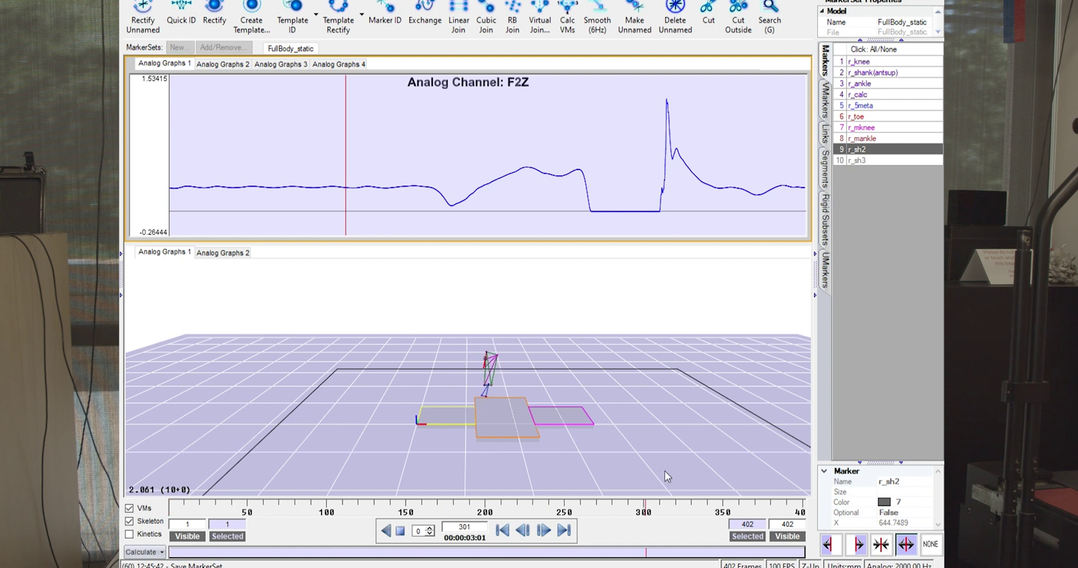
{"action": "left_click", "coordinate": [400, 531]}
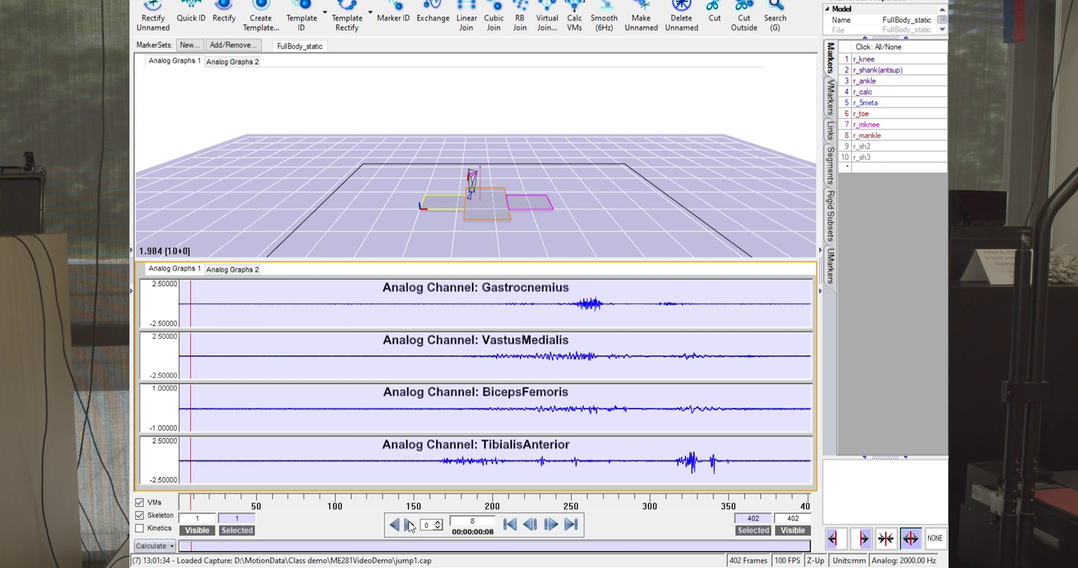
- Play the jump1 capture with the four muscle signal graphs below the 3D view, and stop playback
{"action": "left_click_drag", "start_coordinate": [508, 163], "coordinate": [477, 224]}
{"action": "left_click", "coordinate": [409, 525]}
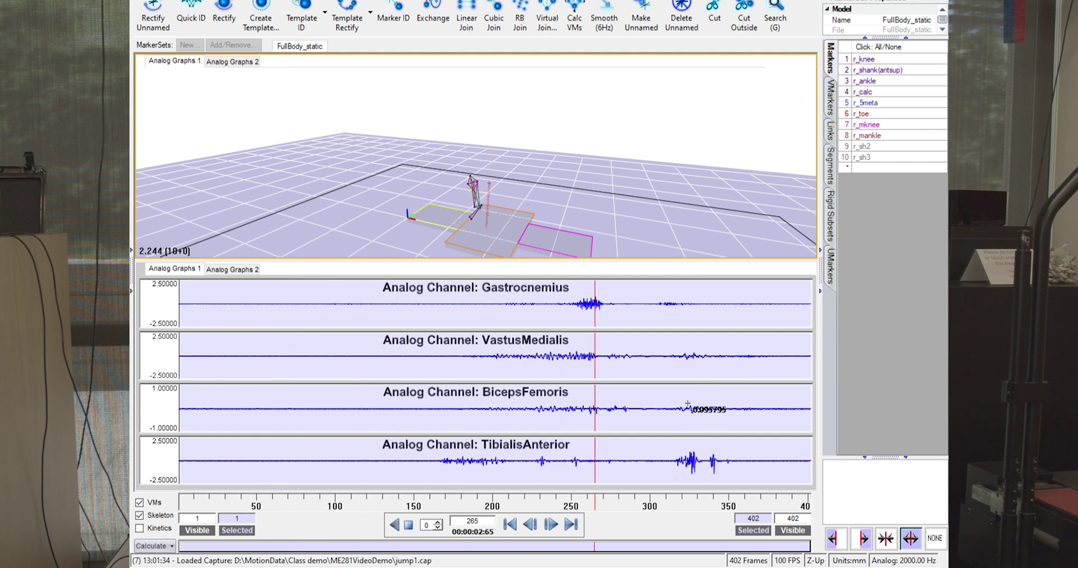
{"action": "left_click", "coordinate": [408, 525]}
- Scrub the muscle signal graphs through frames 206, 252 and 269 to compare muscle activity with the jump's leg pose
{"action": "left_click_drag", "start_coordinate": [397, 369], "coordinate": [503, 371]}
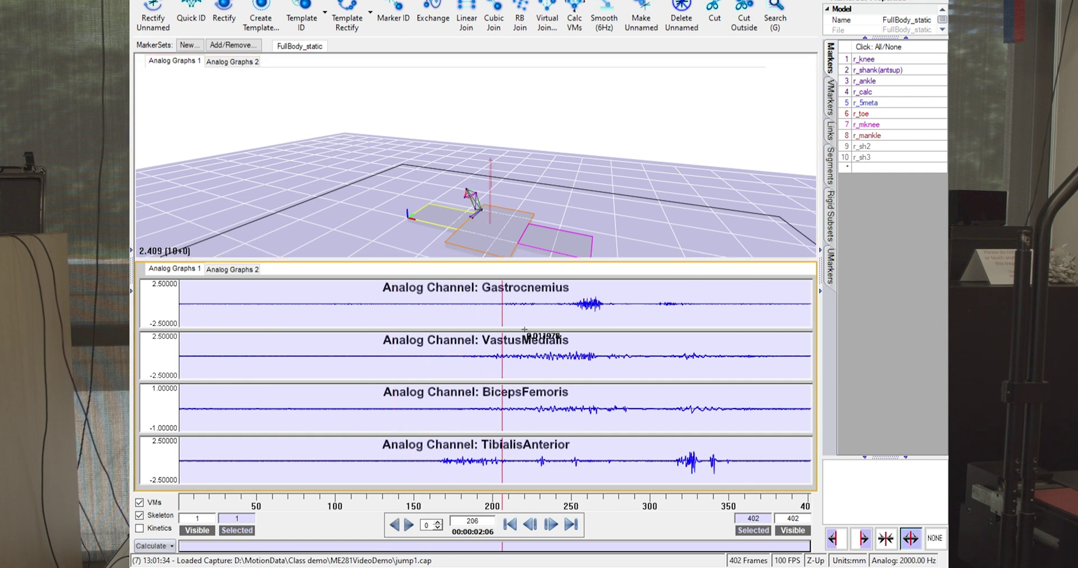
{"action": "left_click_drag", "start_coordinate": [521, 366], "coordinate": [575, 366]}
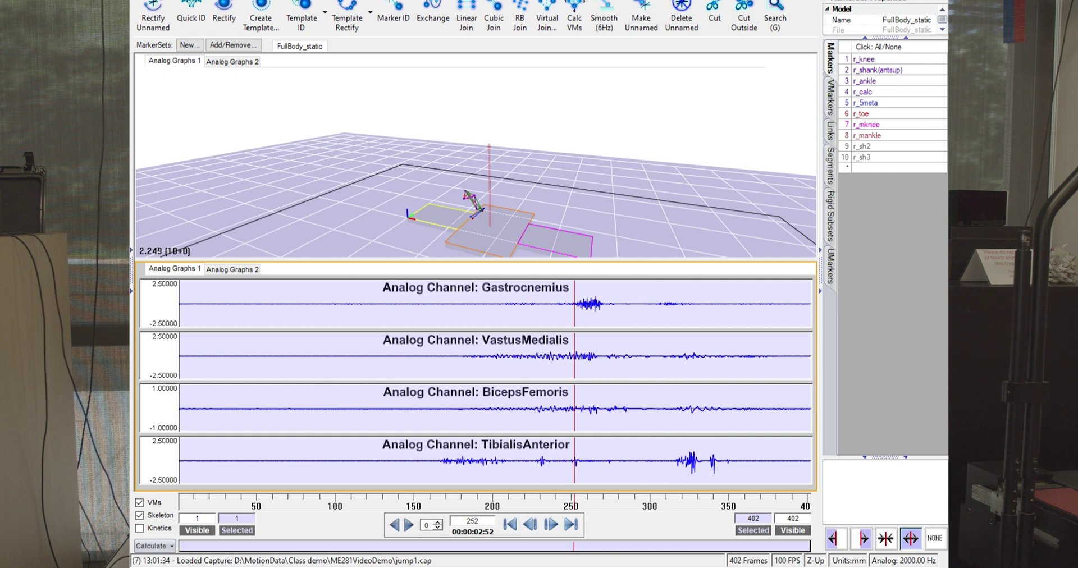
{"action": "left_click_drag", "start_coordinate": [575, 321], "coordinate": [602, 324]}
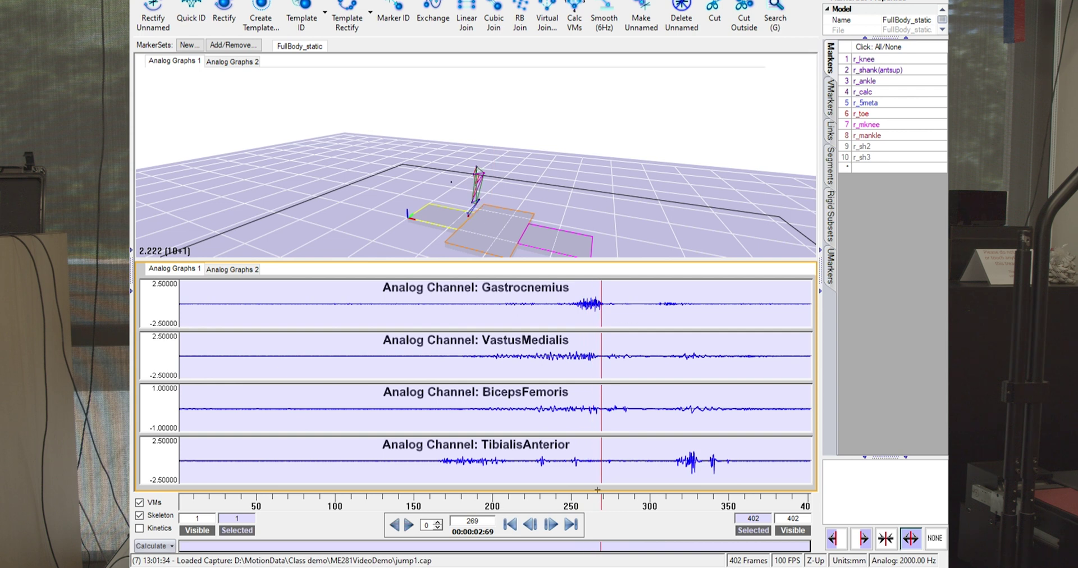